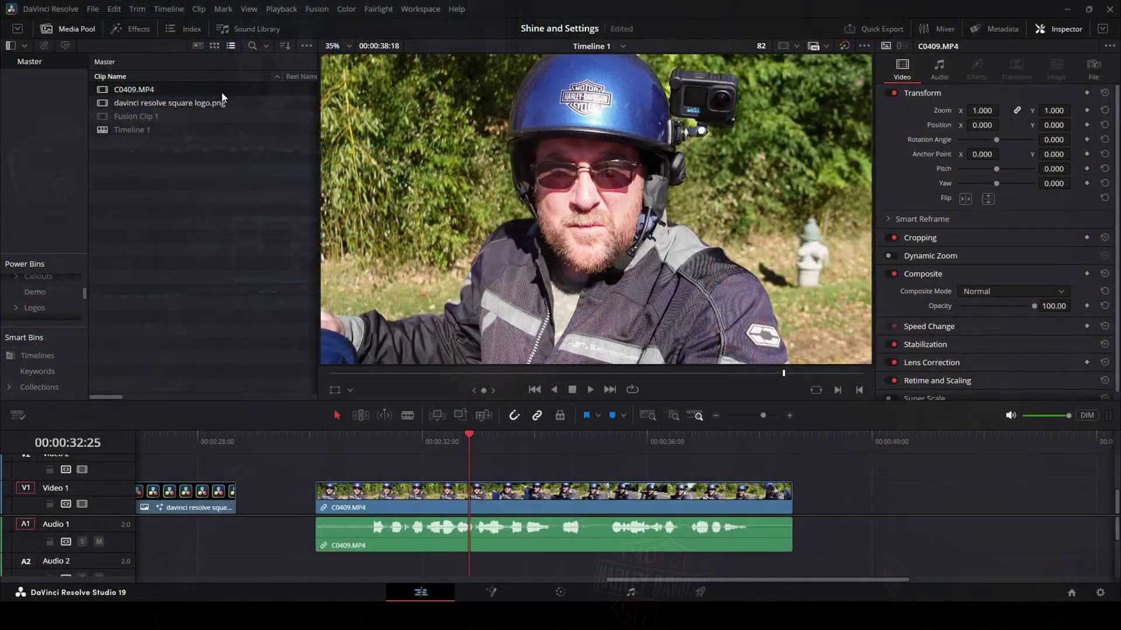
- Drag another C0409.MP4 onto V1/A1 right after the existing clip
left_click_drag(827, 480, 848, 496)
- Change the second C0409.MP4 clip's speed to 800%
right_click(869, 496)
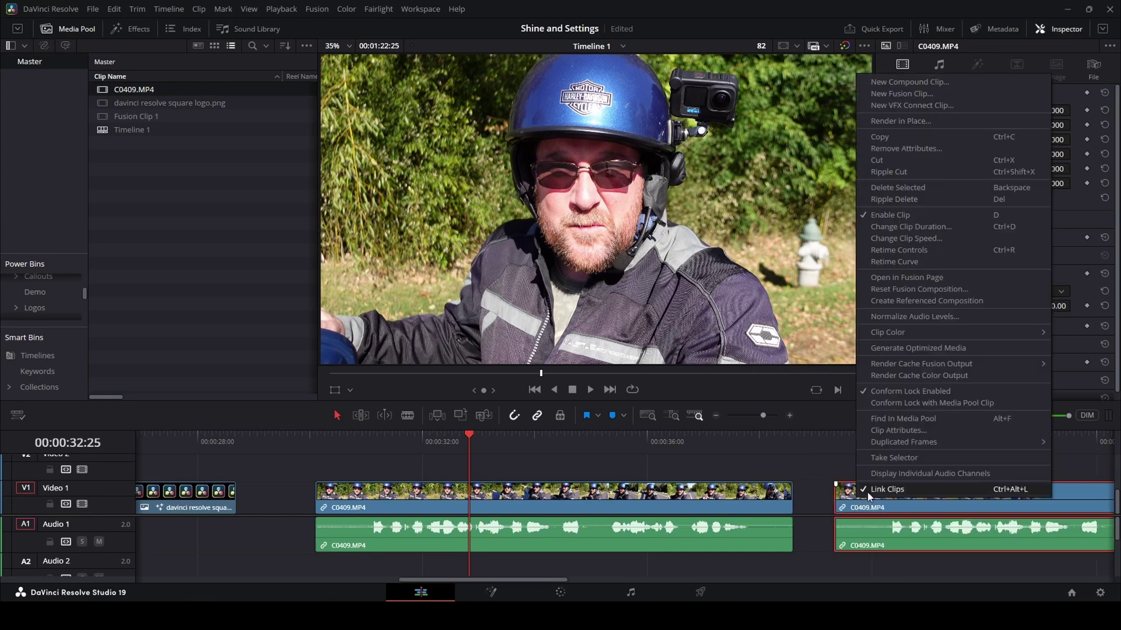
left_click(911, 238)
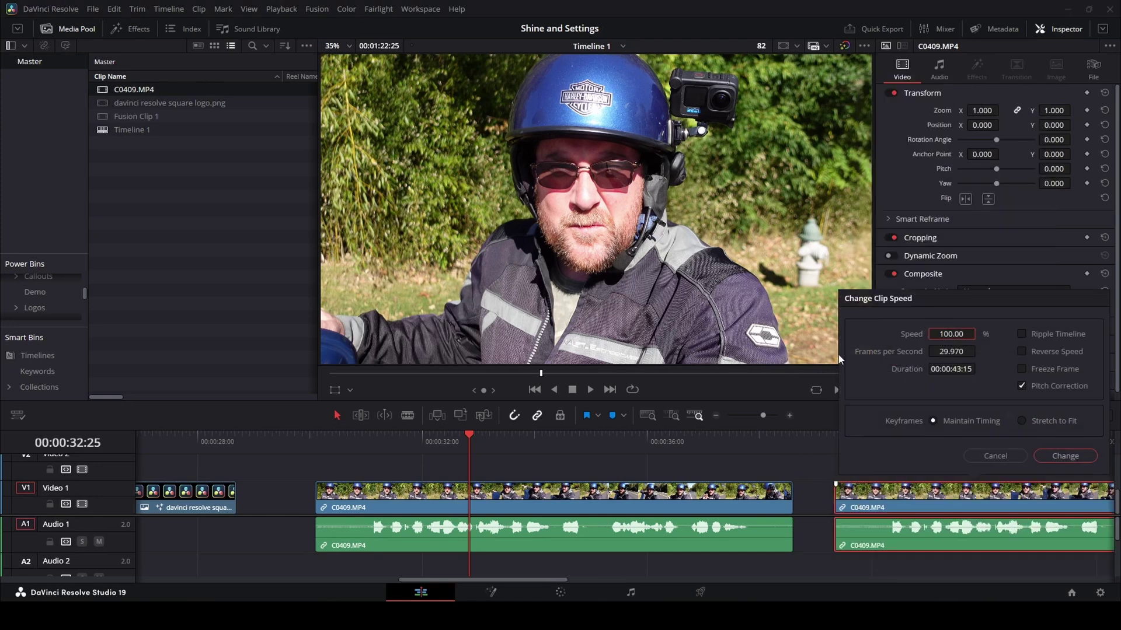
type("800")
left_click(1066, 456)
- Move the playhead onto the sped-up clip and play it back
scroll(788, 463, "right", 5)
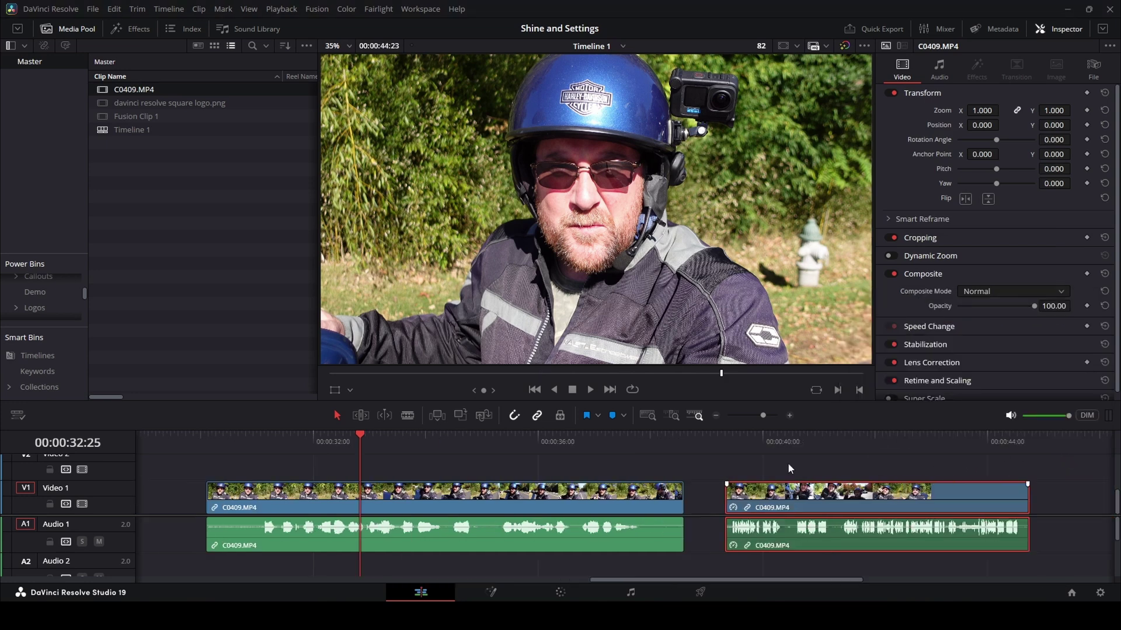
left_click(598, 535)
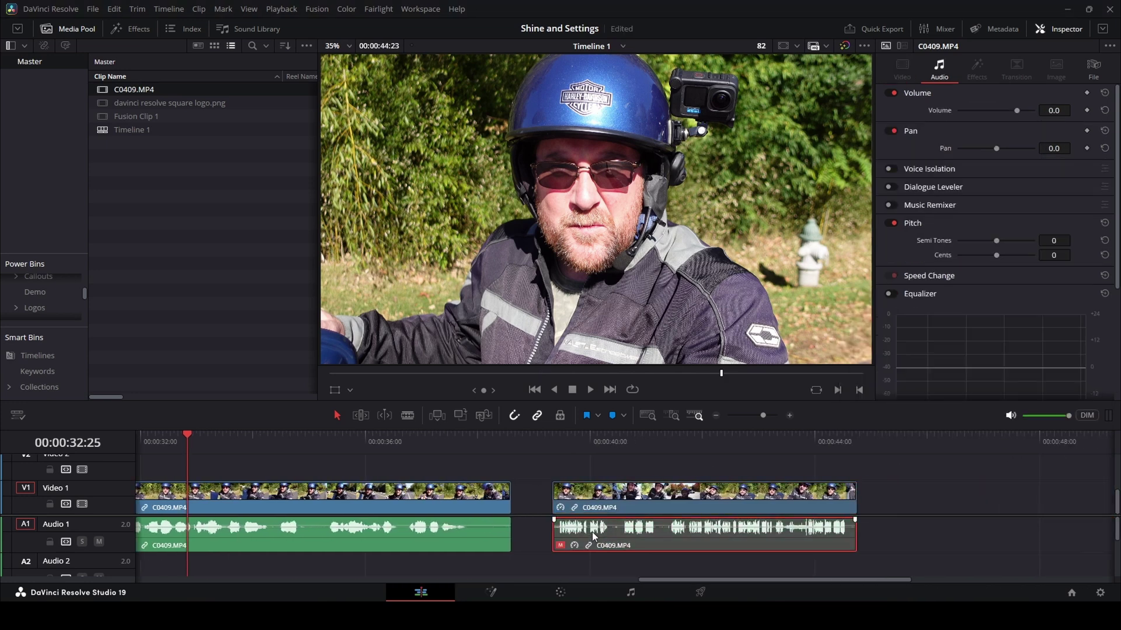
left_click(554, 442)
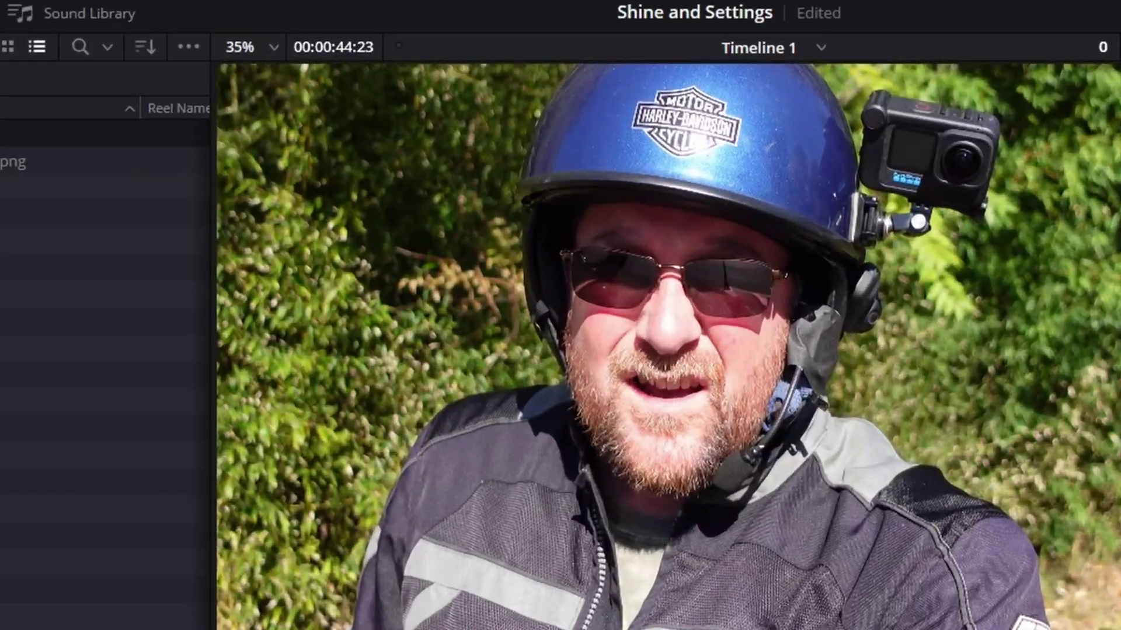
key("space")
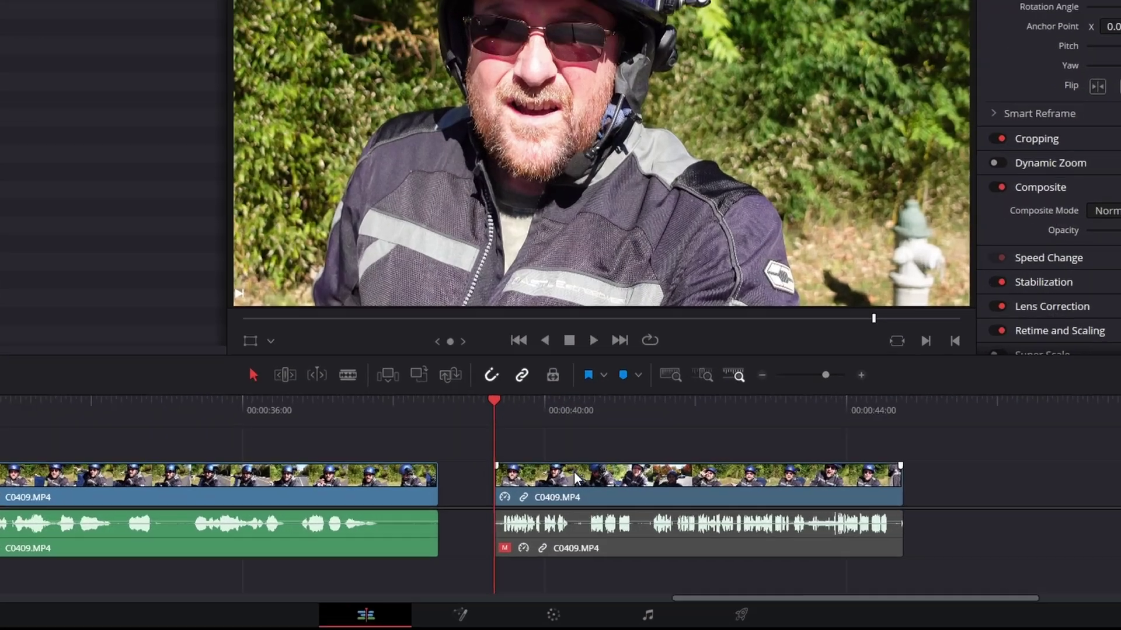
- Enable Render Cache Color Output on the sped-up clip and park the playhead before it
right_click(582, 491)
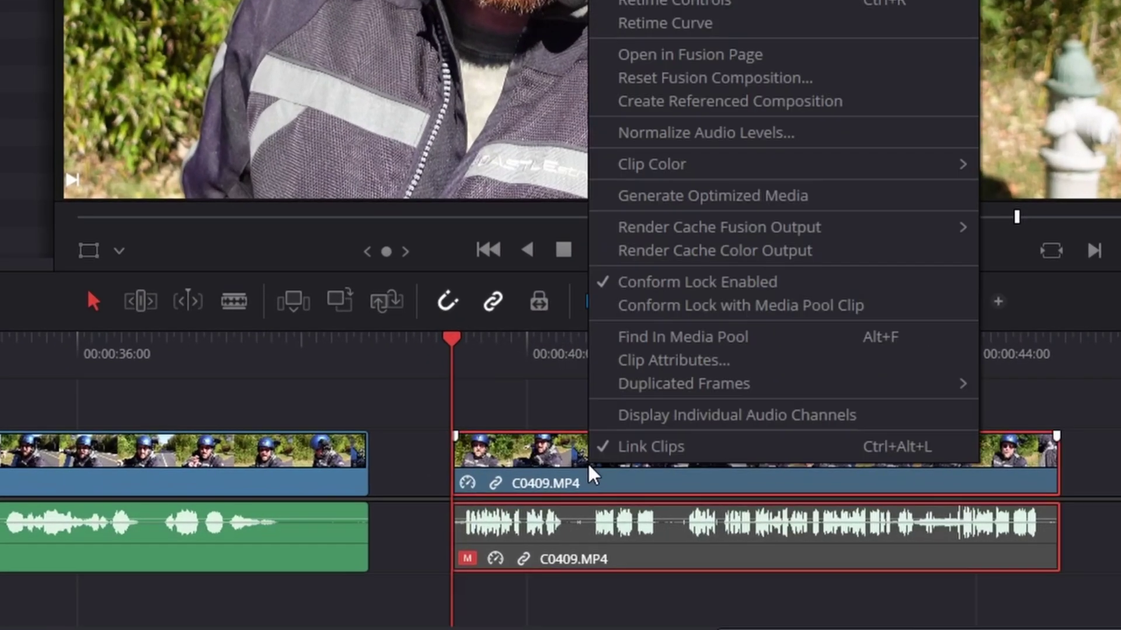
left_click(753, 252)
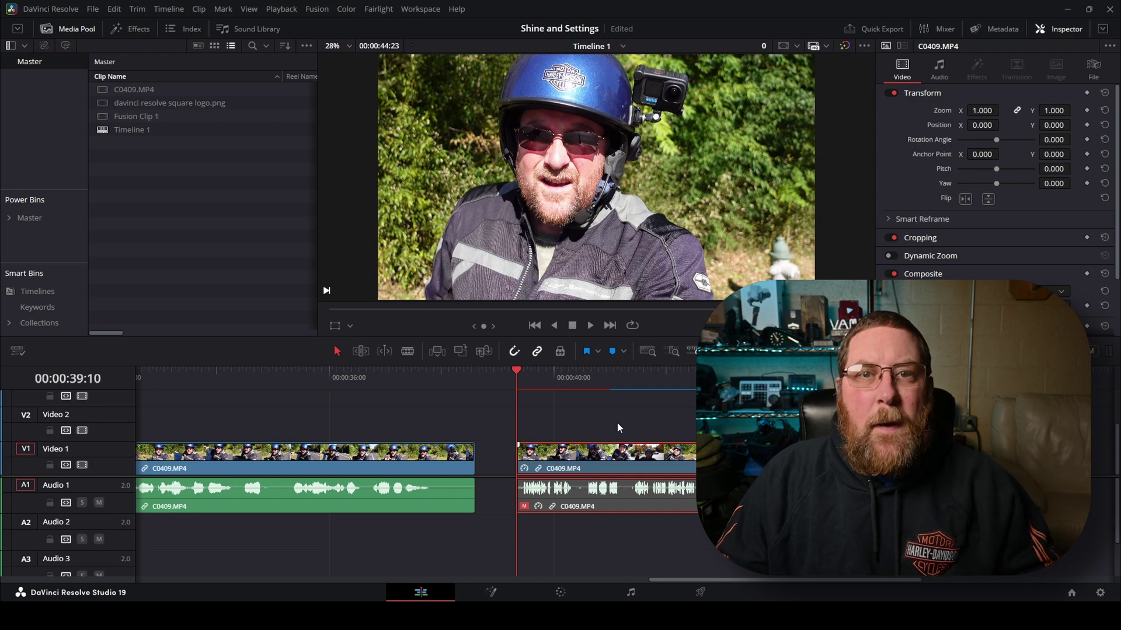
left_click(508, 384)
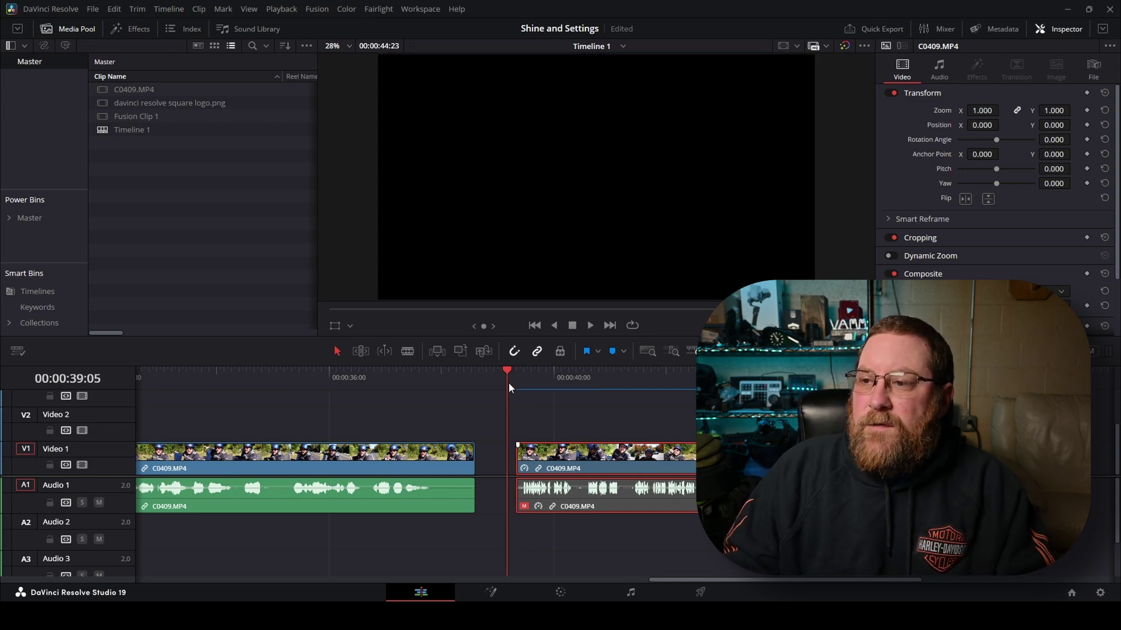
- Play and stop the cached clip, then check its Render Cache Fusion Output setting
key("space")
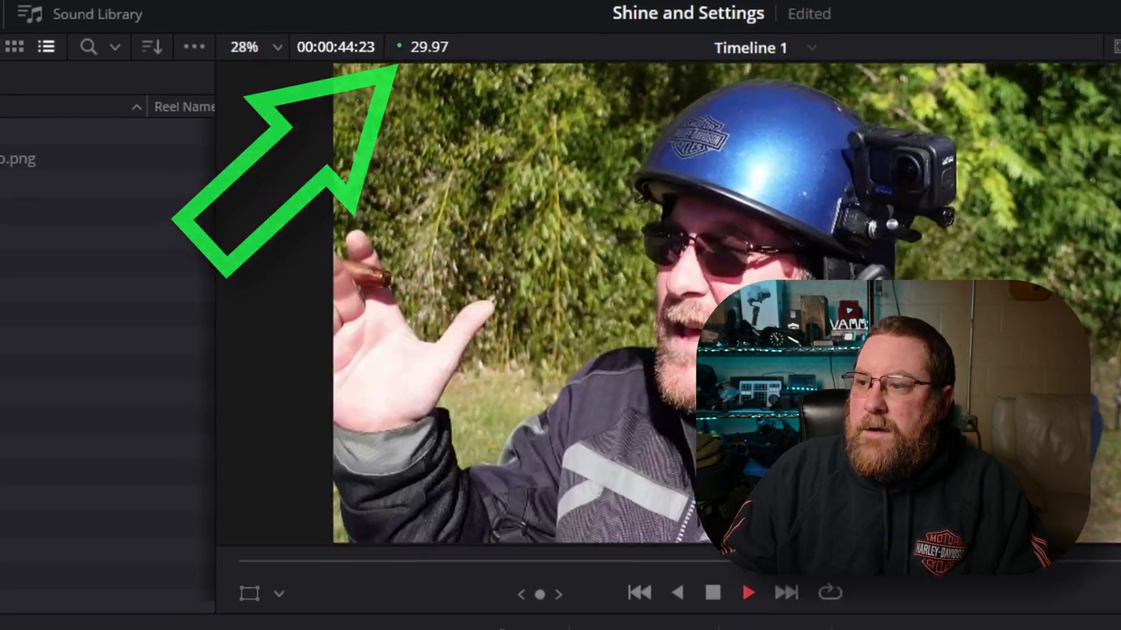
key("space")
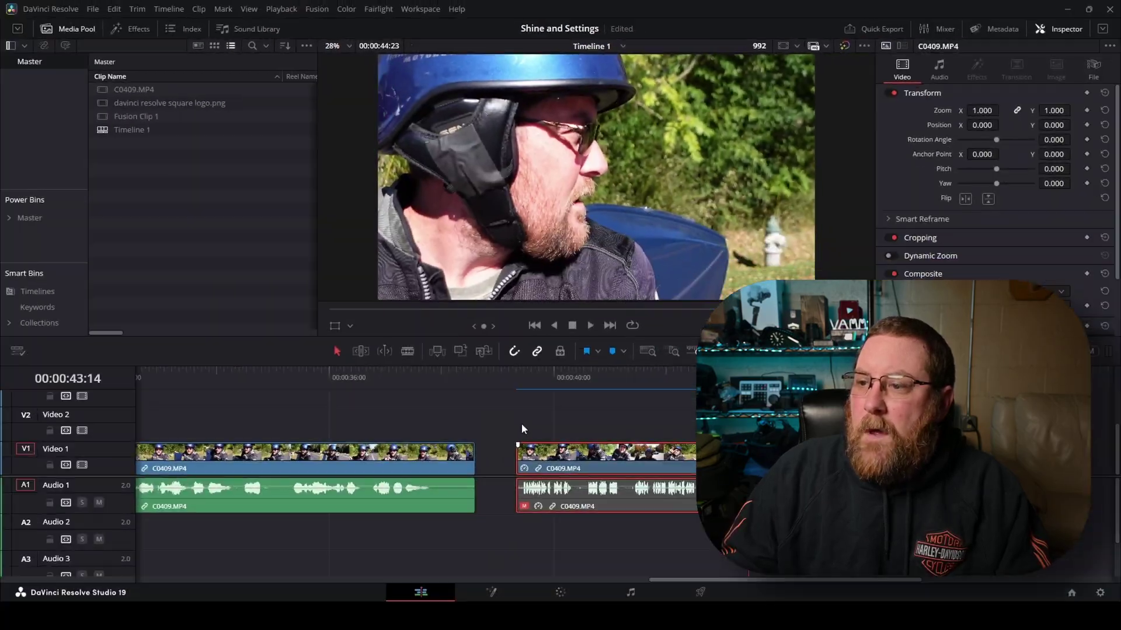
right_click(560, 460)
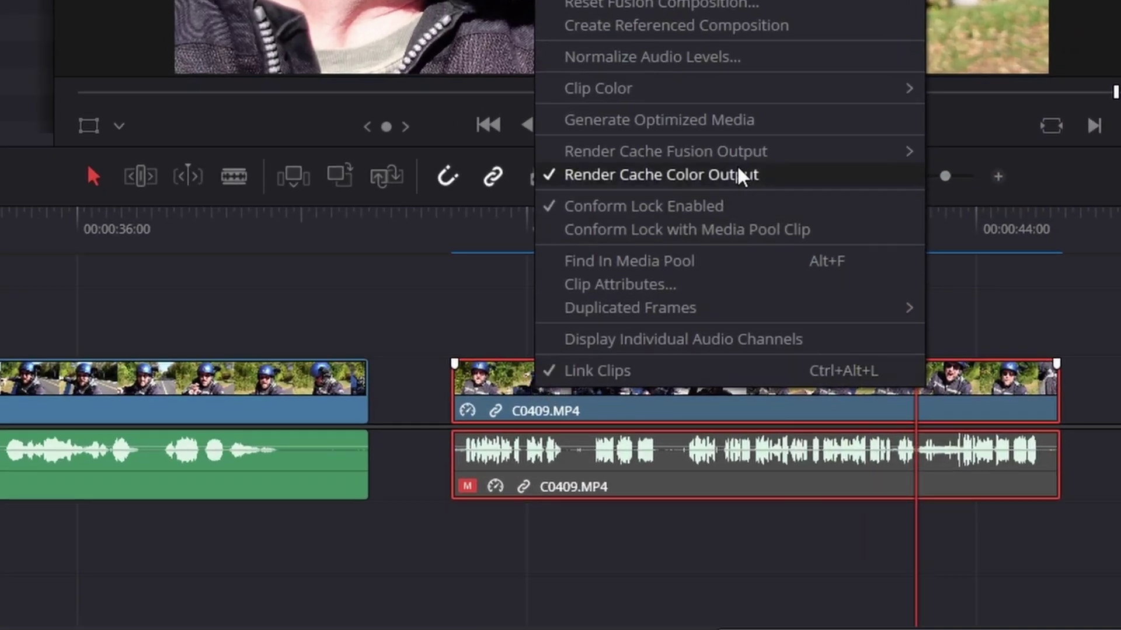
mouse_move(722, 157)
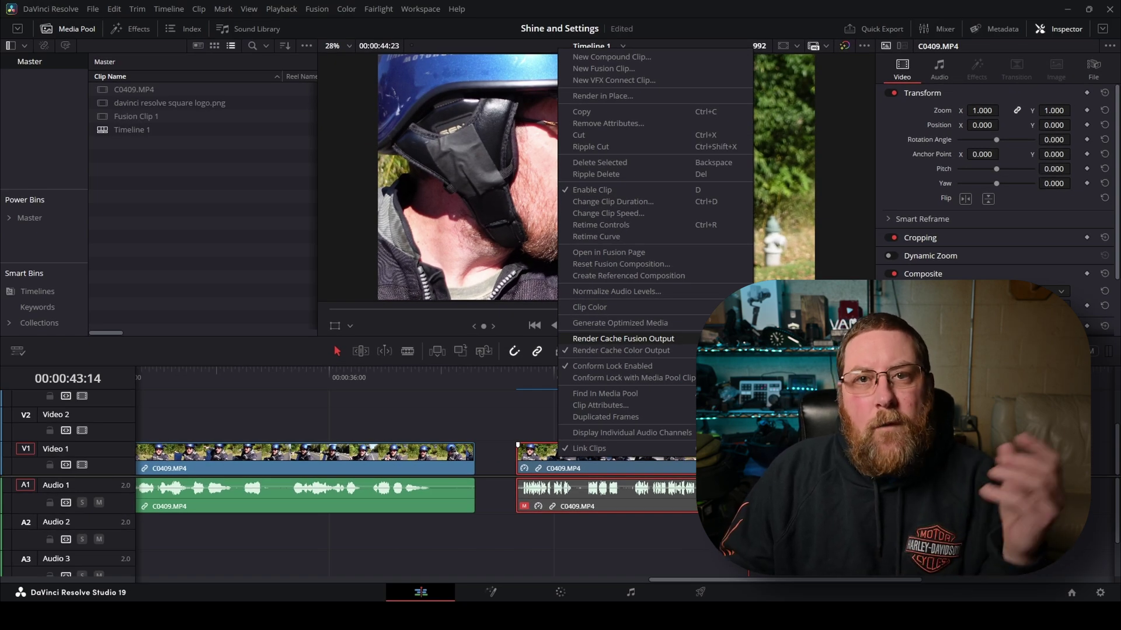
- Dismiss the clip menu and generate optimized media for the first C0409.MP4 clip
left_click(536, 416)
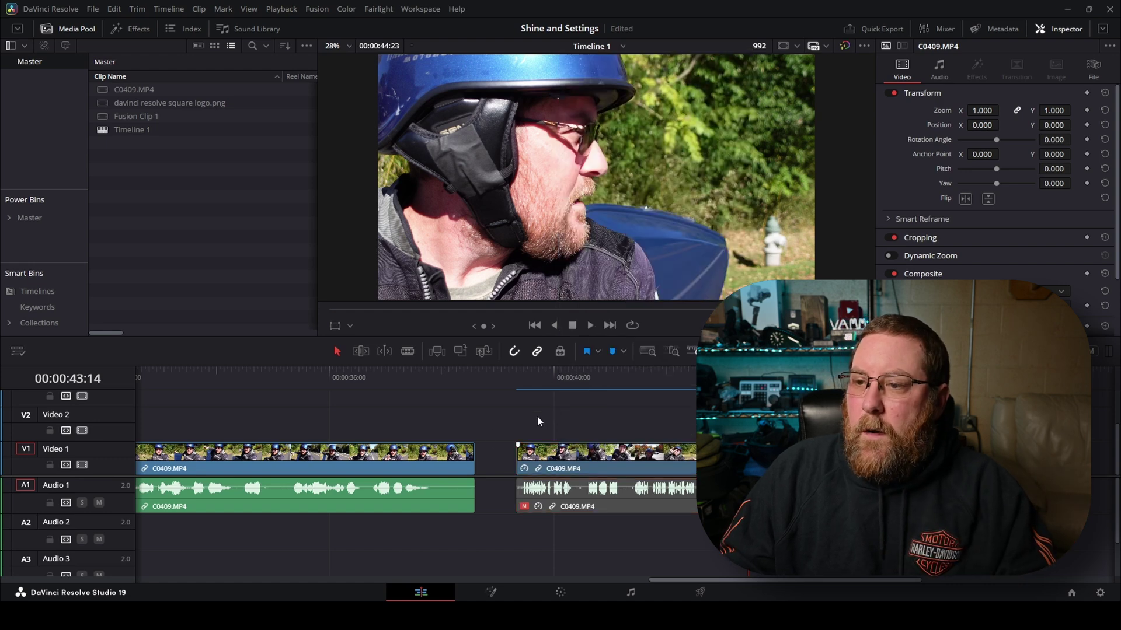
left_click_drag(314, 429, 620, 426)
right_click(418, 457)
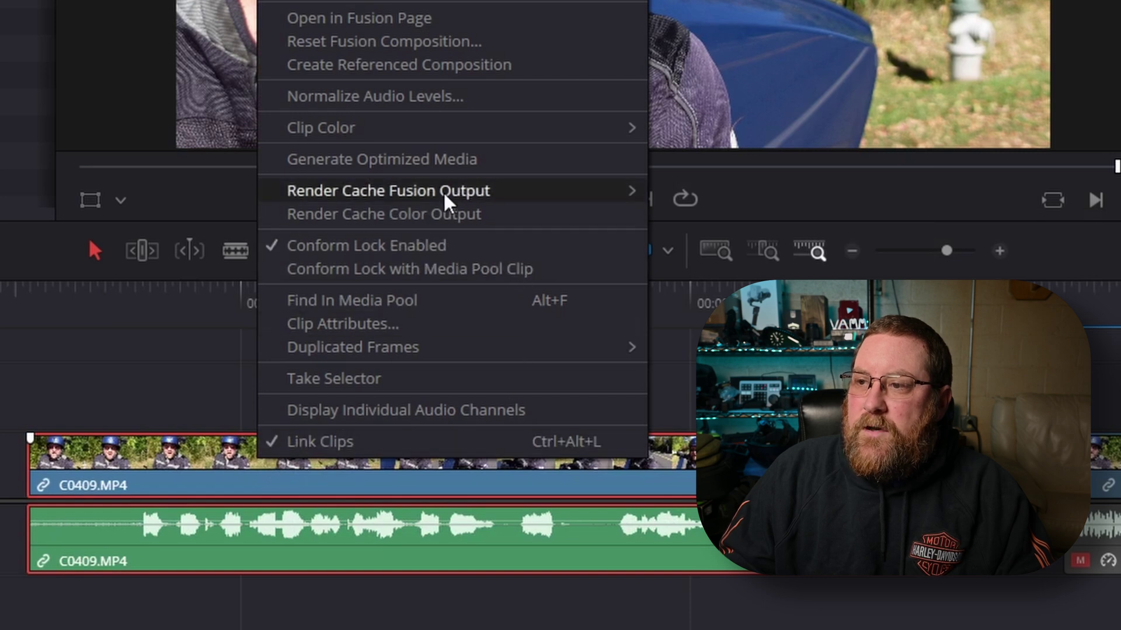
left_click(420, 168)
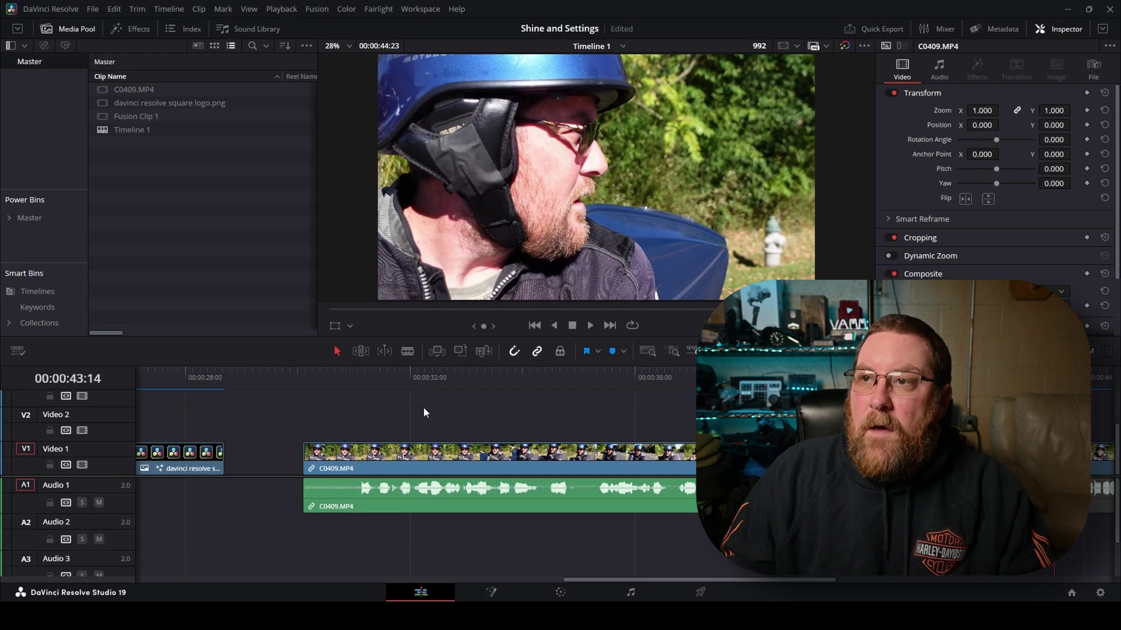
left_click(277, 10)
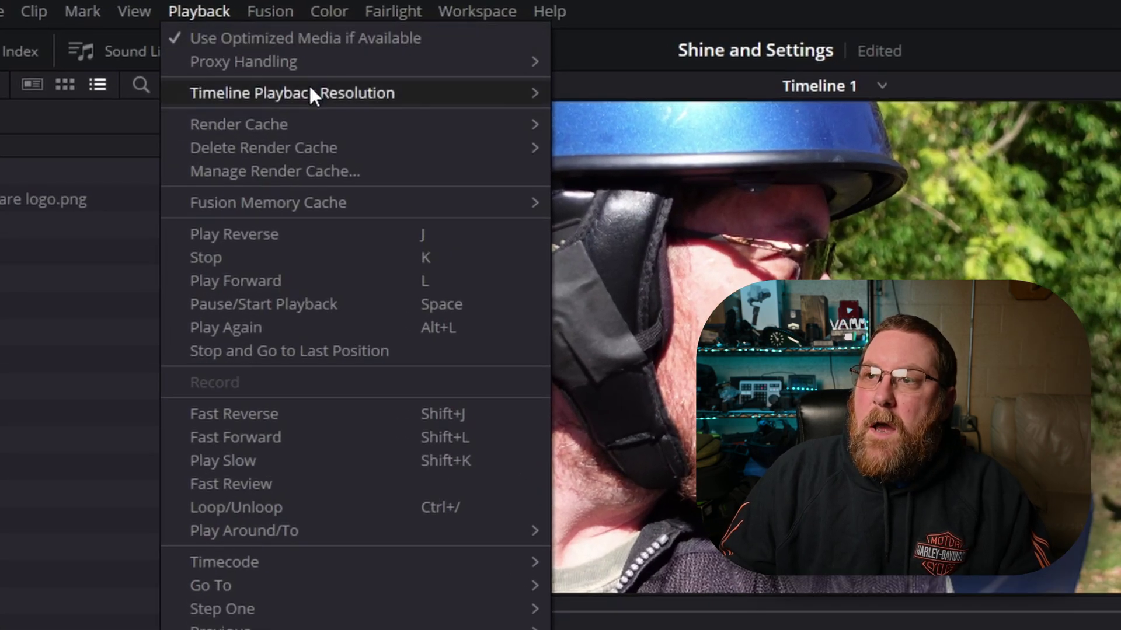
- Set Timeline Playback Resolution to Quarter and play from 00:00:30:03
mouse_move(332, 92)
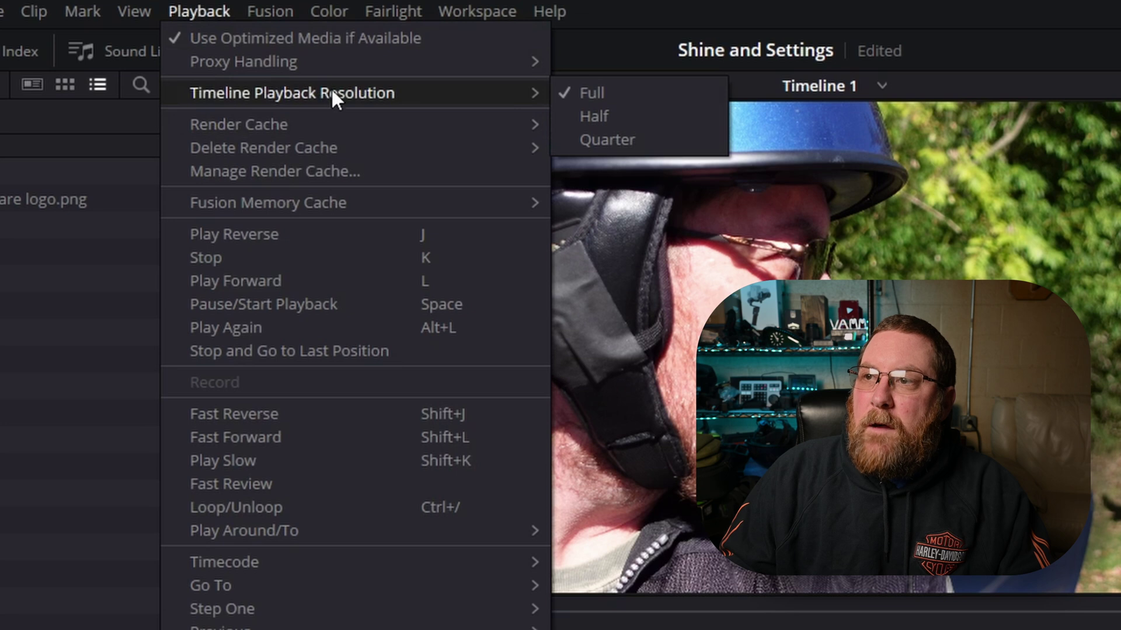
left_click(614, 140)
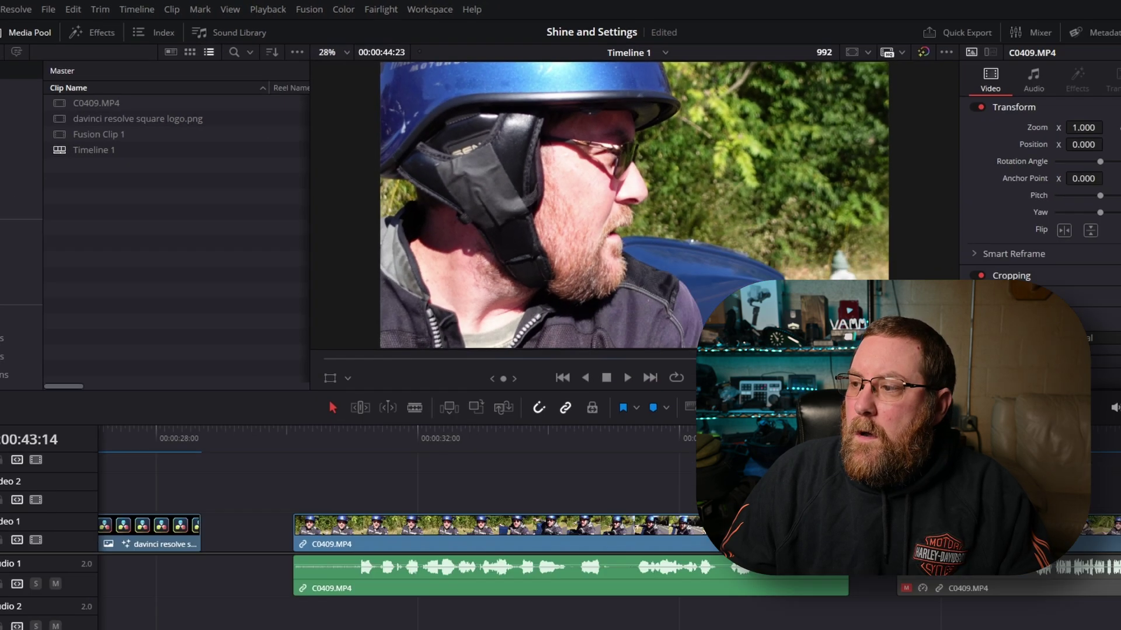
left_click_drag(237, 445, 231, 437)
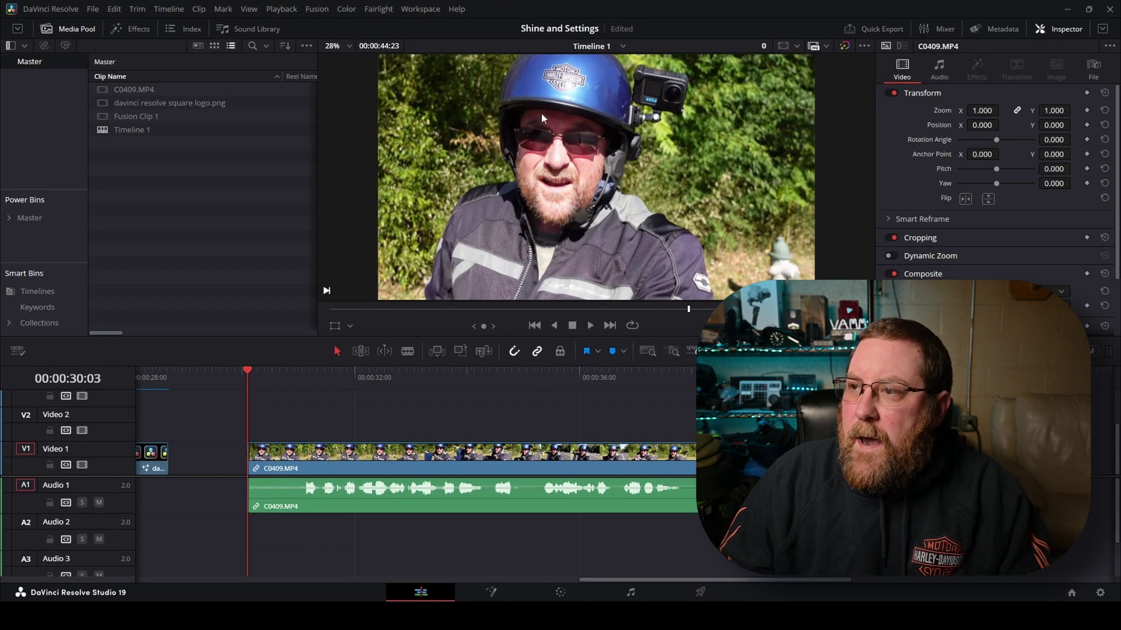
key("space")
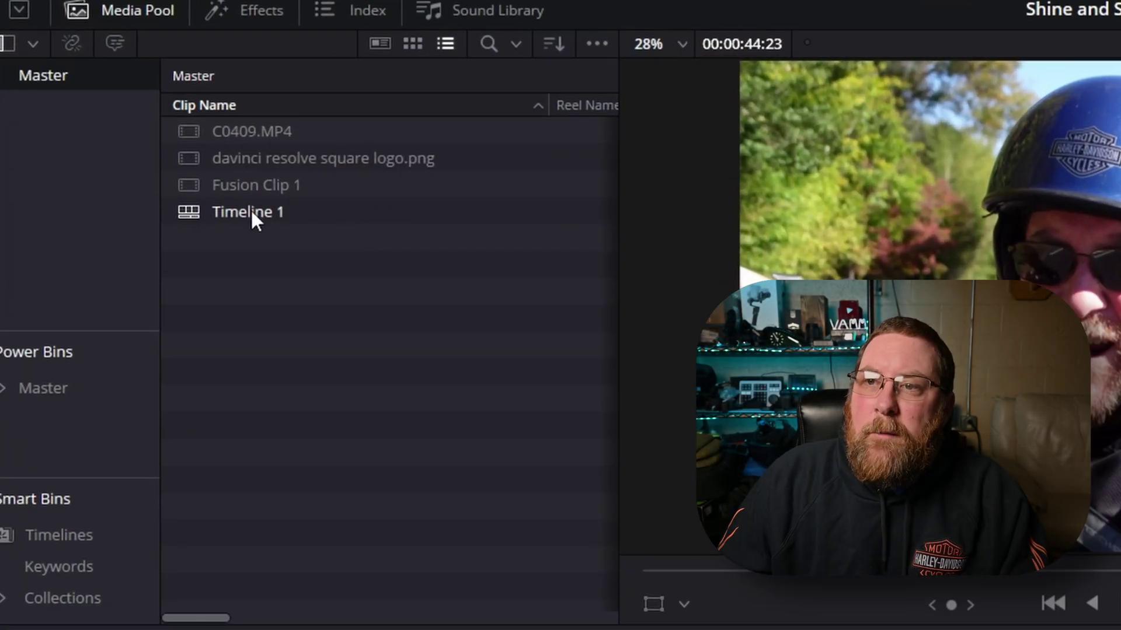
right_click(249, 221)
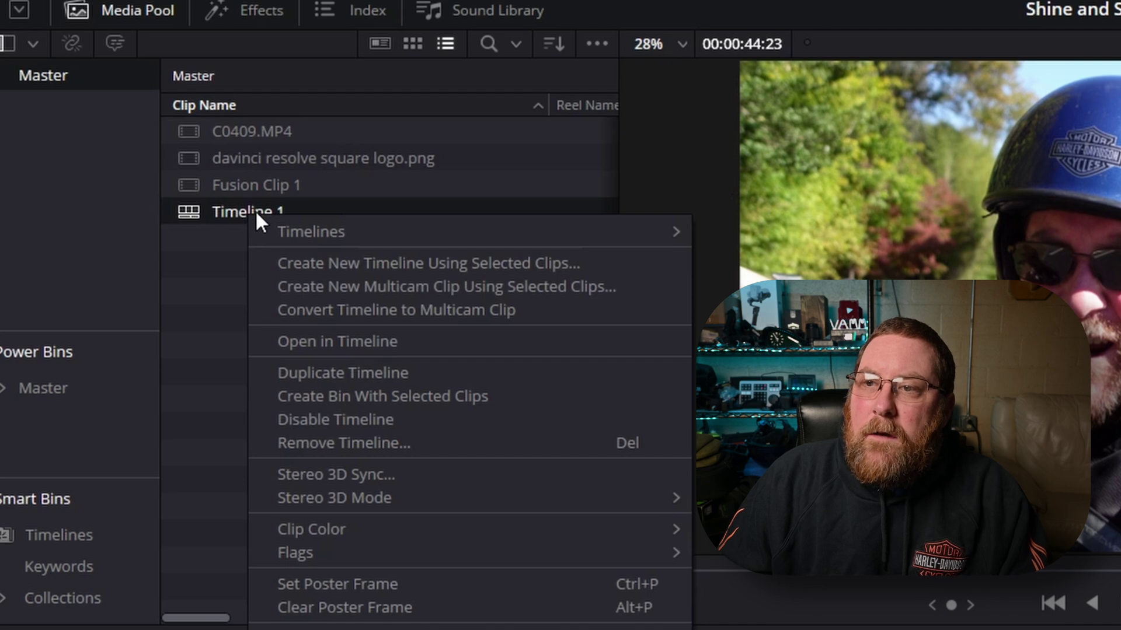
mouse_move(298, 230)
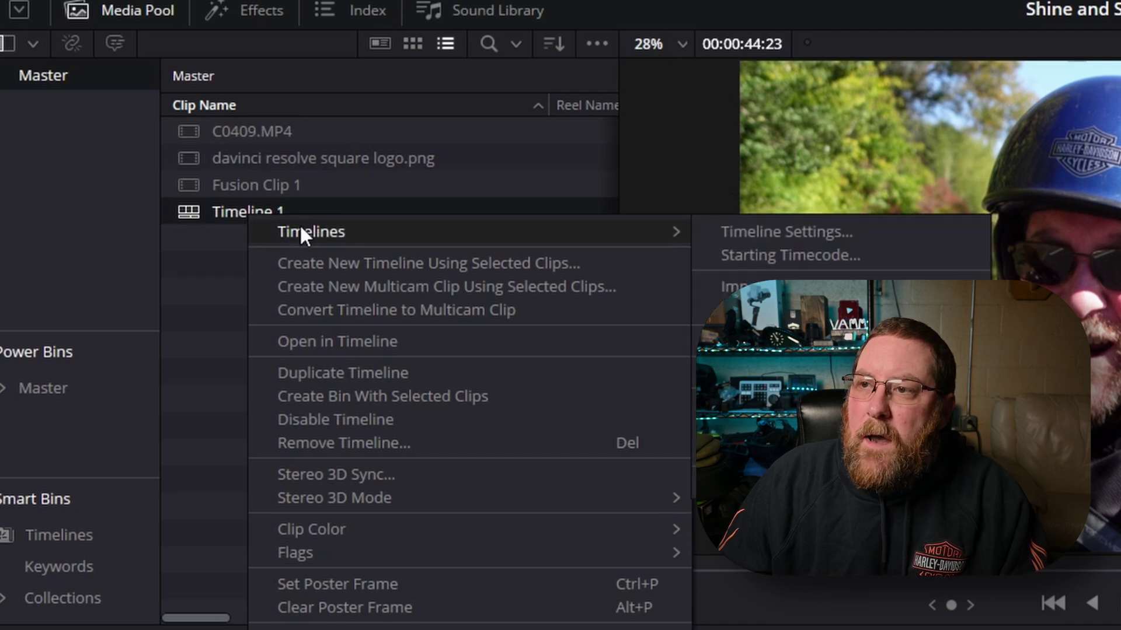
left_click(728, 234)
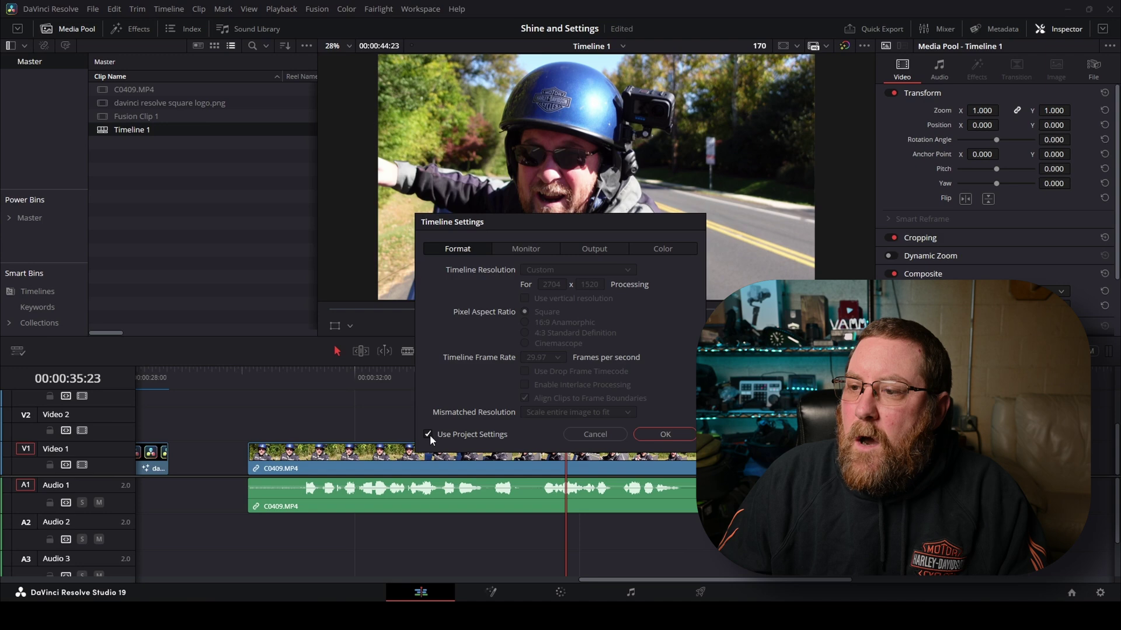
left_click(428, 435)
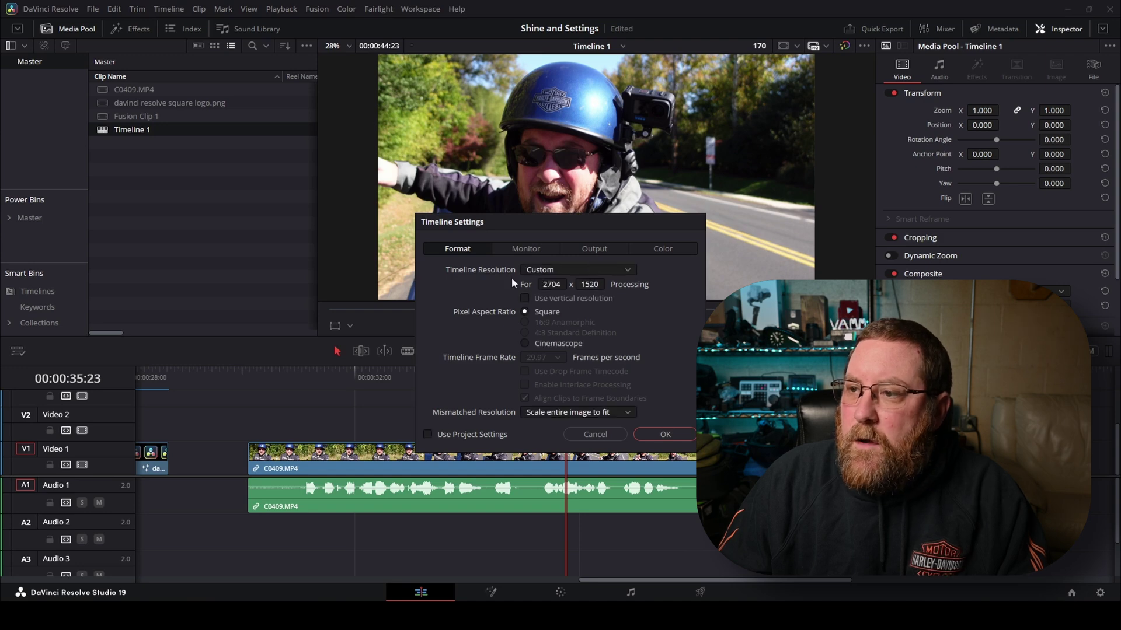
left_click(554, 272)
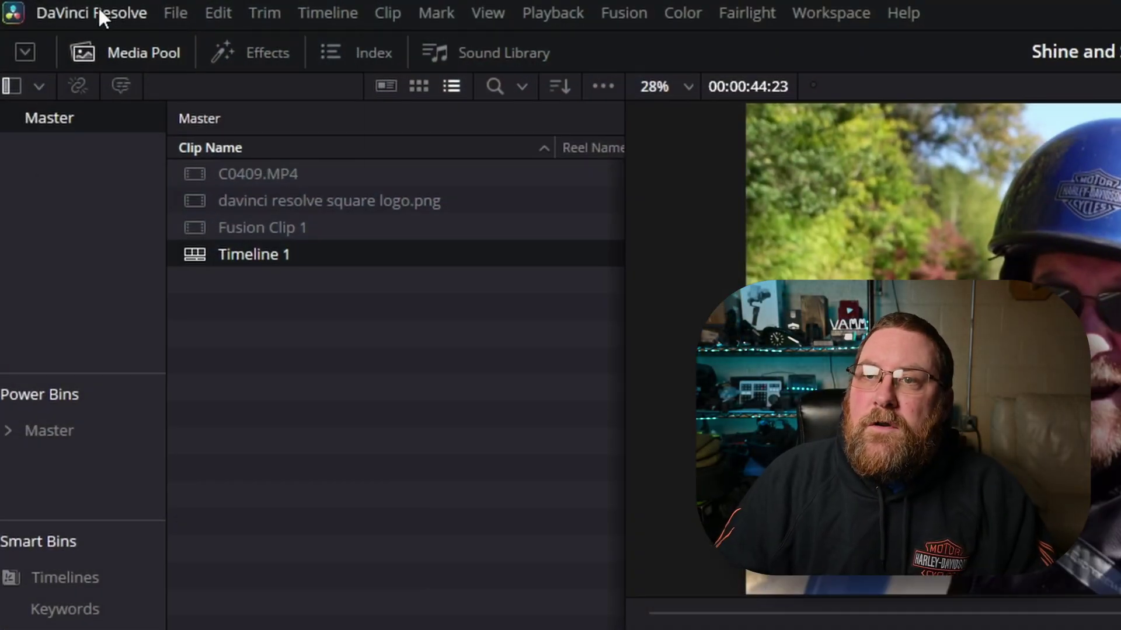
left_click(99, 11)
left_click(138, 125)
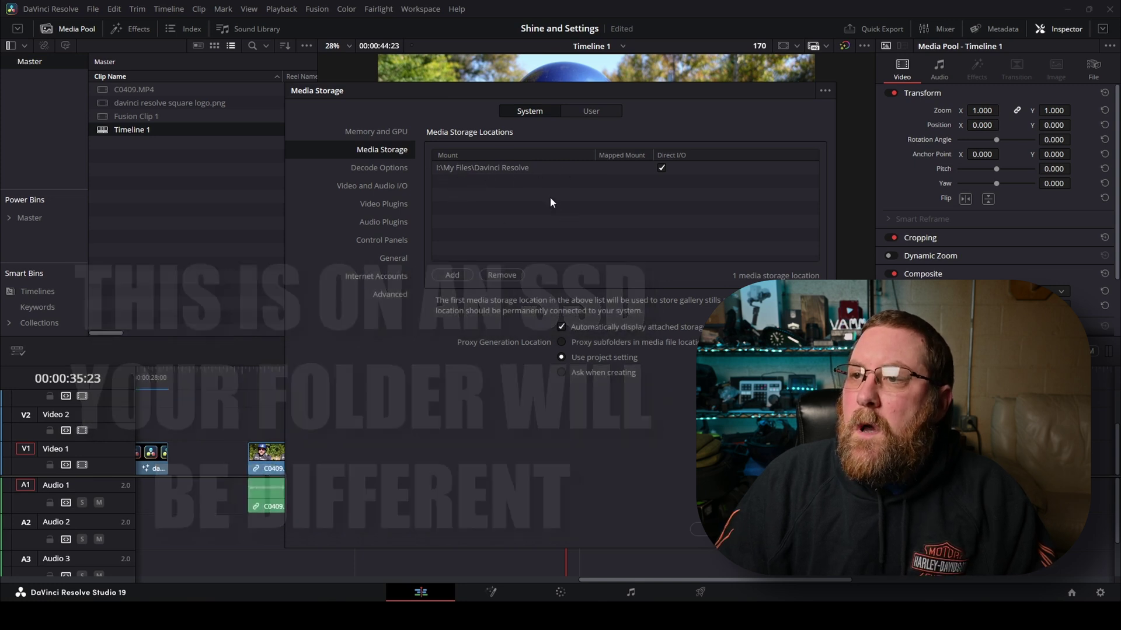
left_click(694, 540)
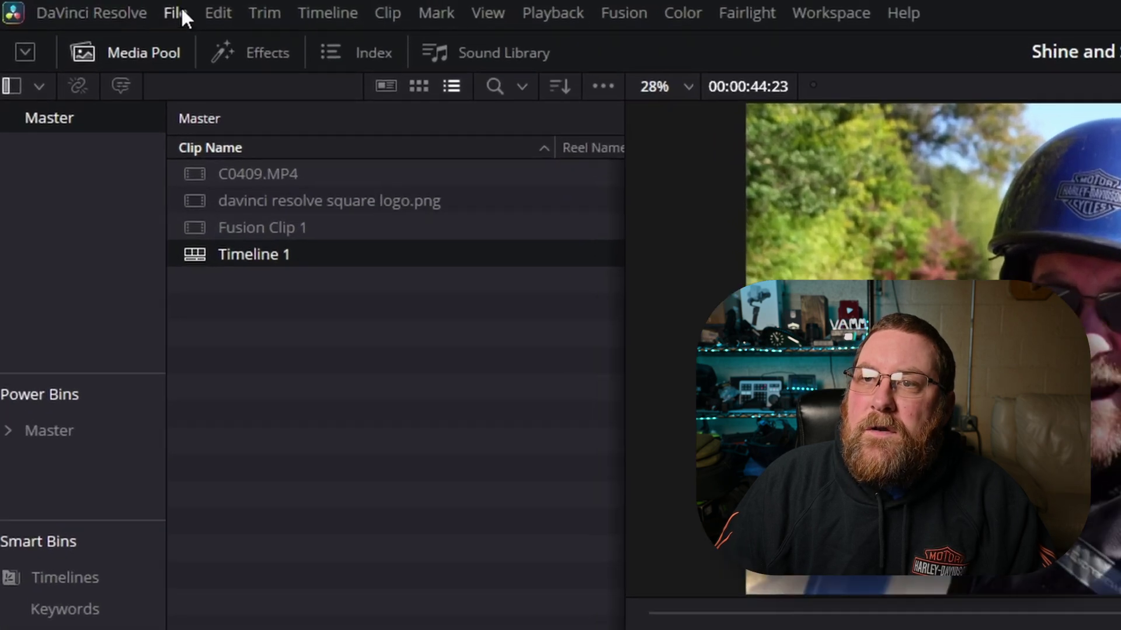
left_click(178, 11)
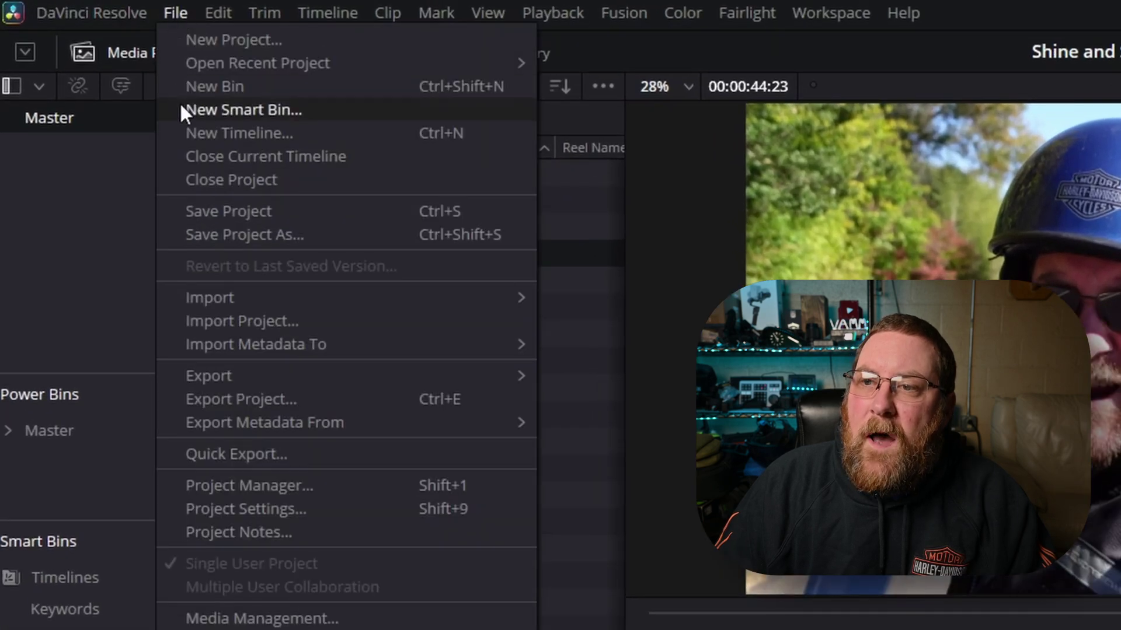
left_click(281, 505)
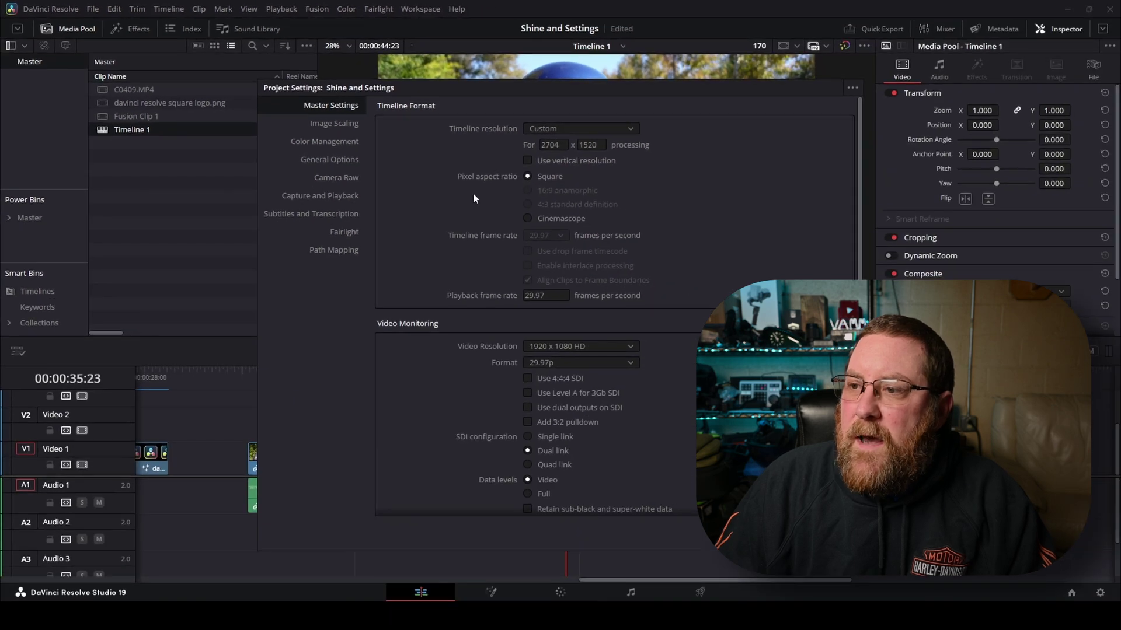
scroll(477, 205, "down", 10)
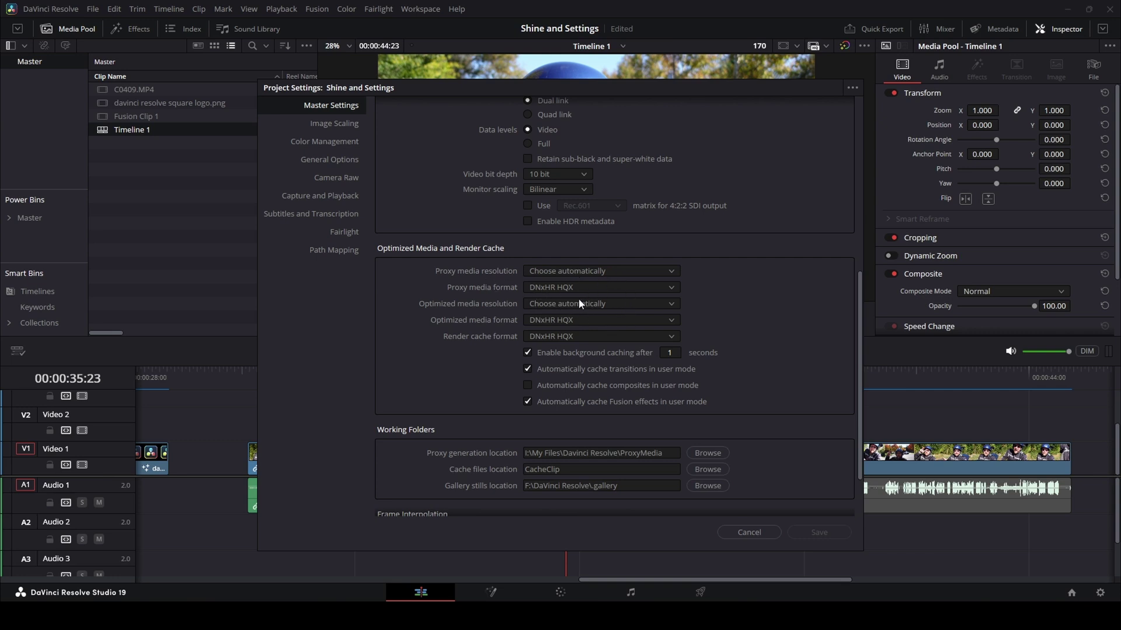
scroll(578, 301, "down", 3)
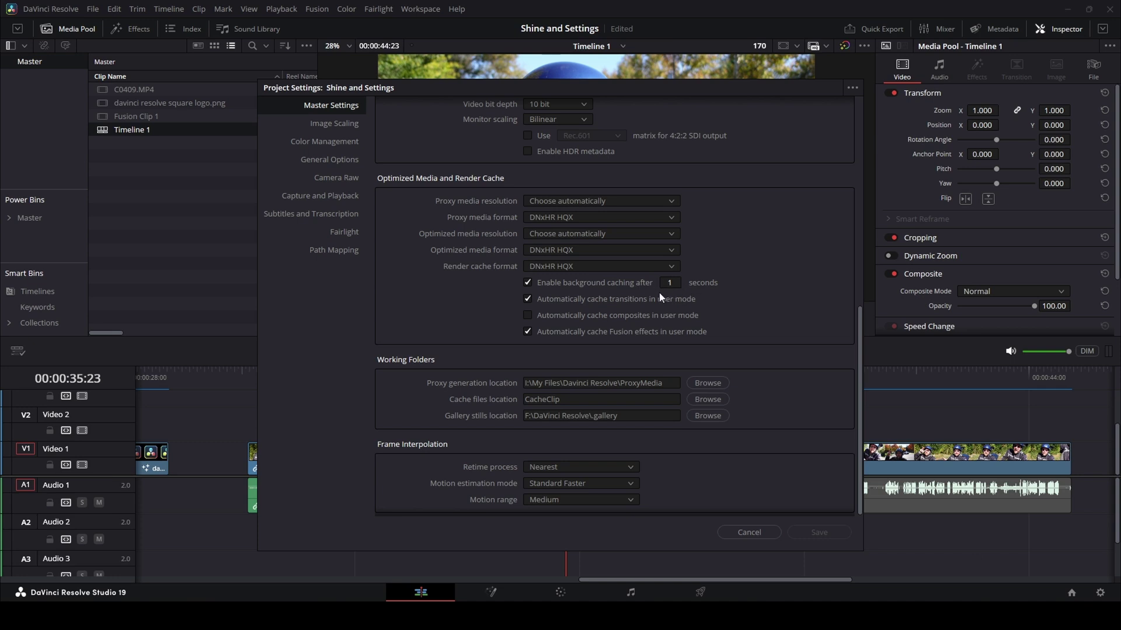
scroll(619, 287, "down", 1)
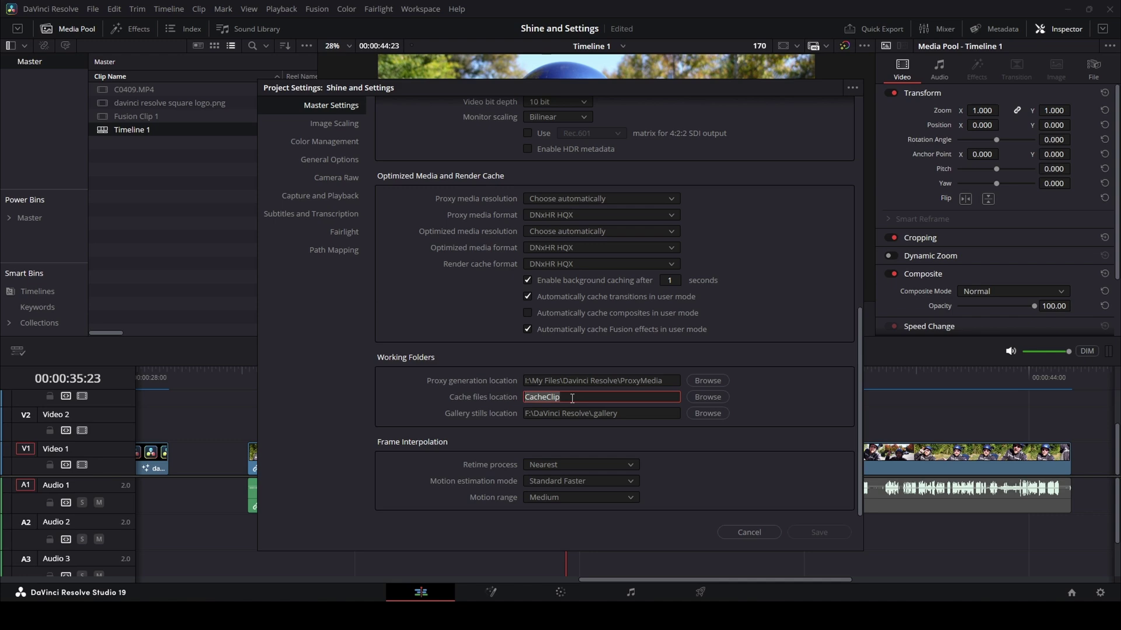
left_click(736, 534)
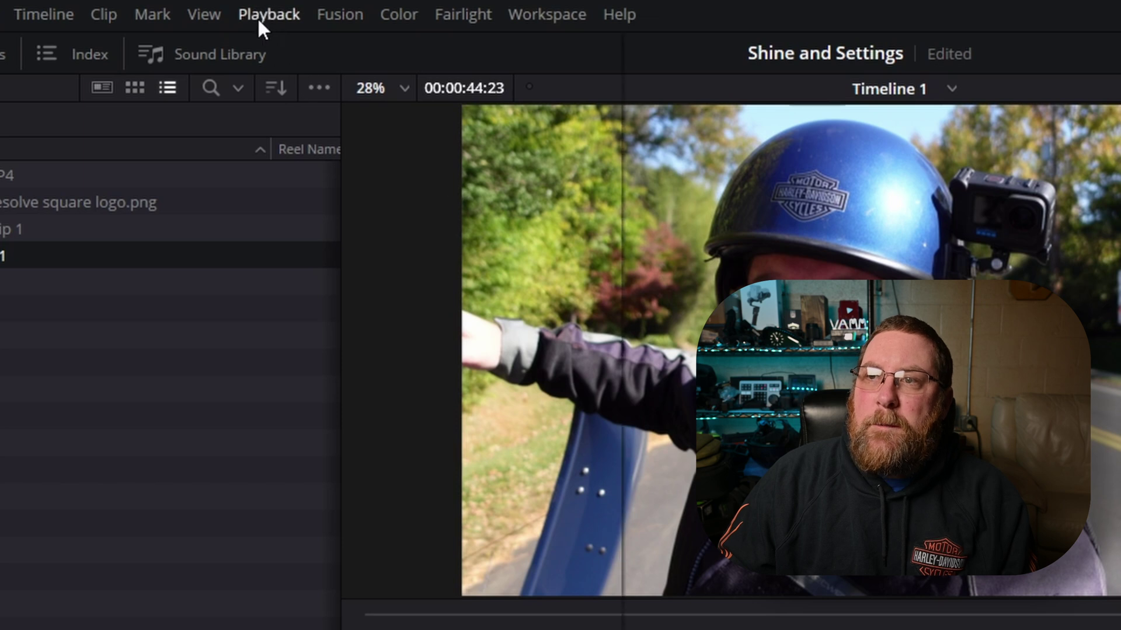
- Toggle Use Optimized Media if Available off and back on in the Playback menu
left_click(258, 16)
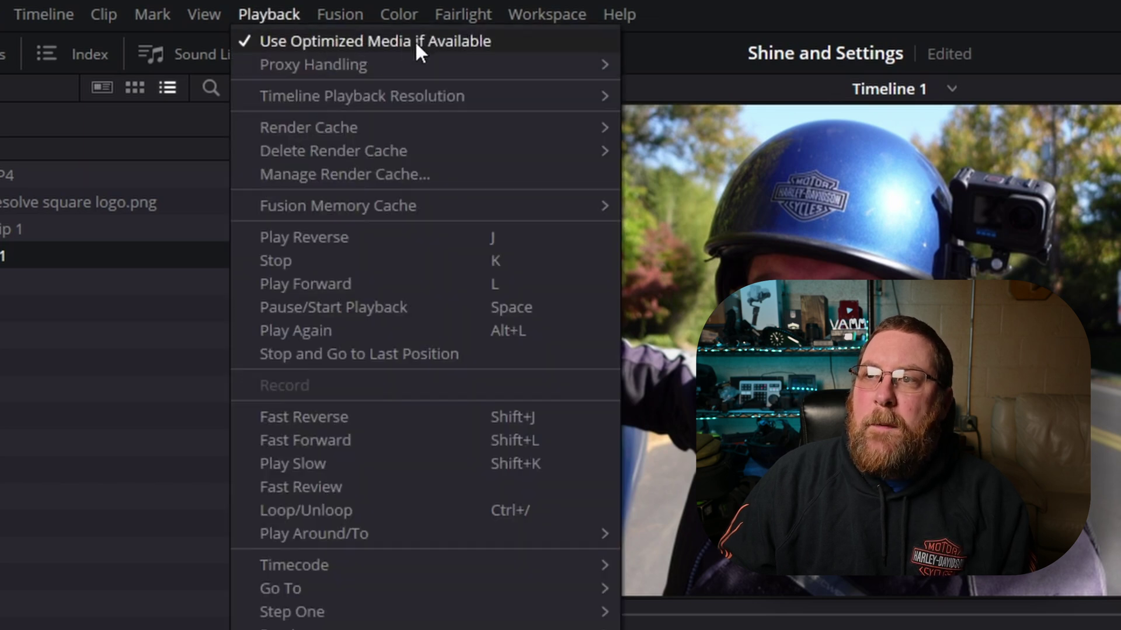
left_click(243, 41)
left_click(271, 13)
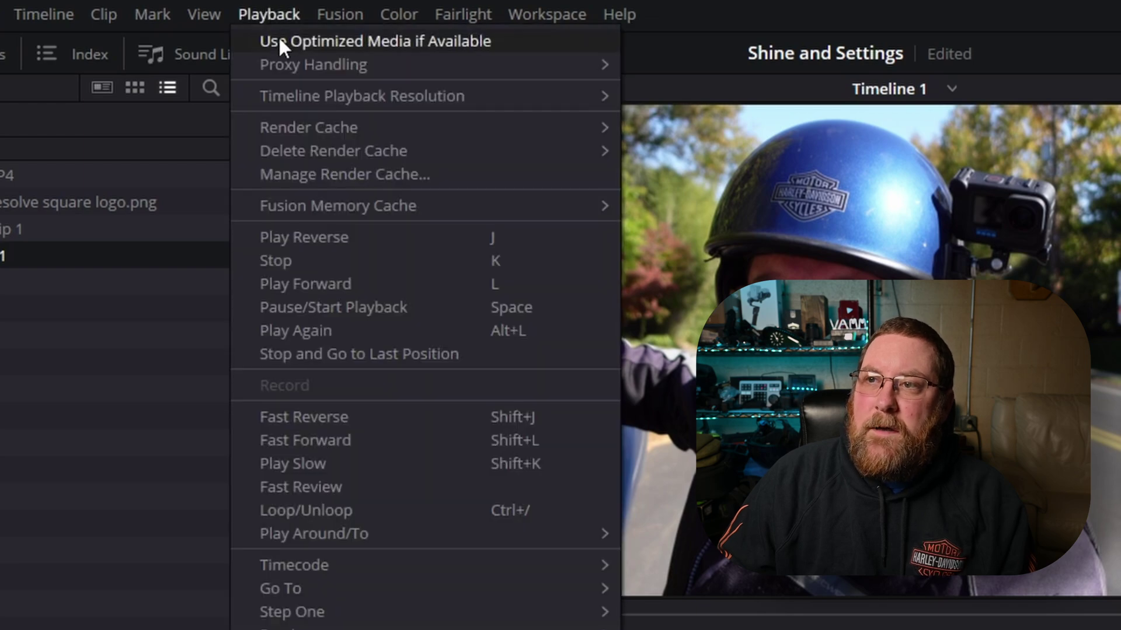
left_click(242, 40)
left_click(265, 12)
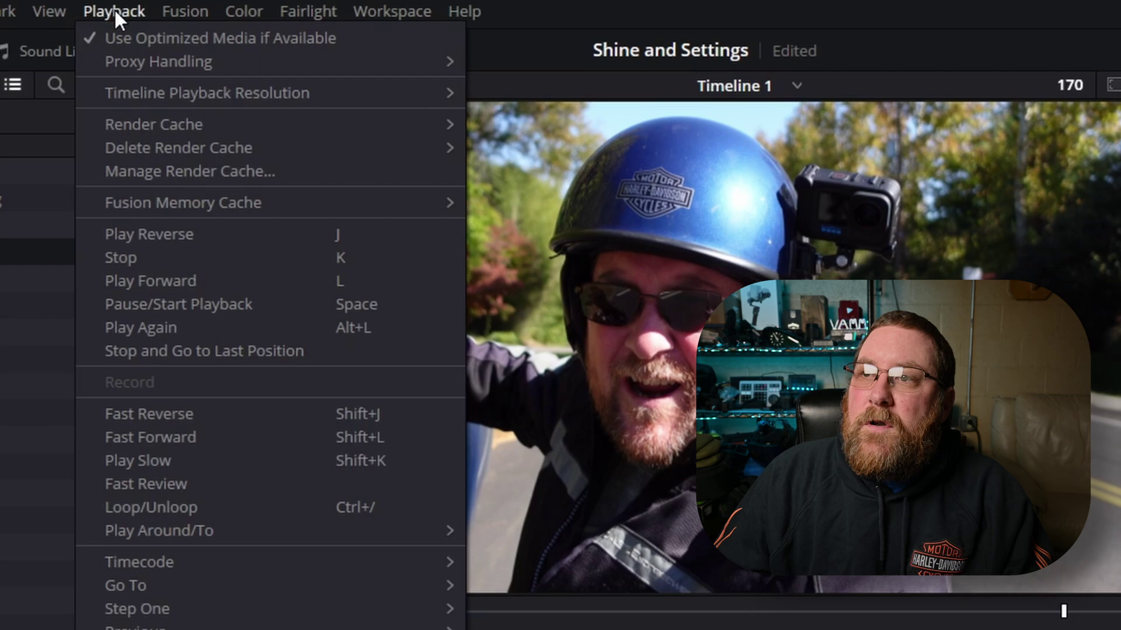
- In Manage Render Cache, sort by size and tick the six largest caches, 2.99 GB down
left_click(191, 170)
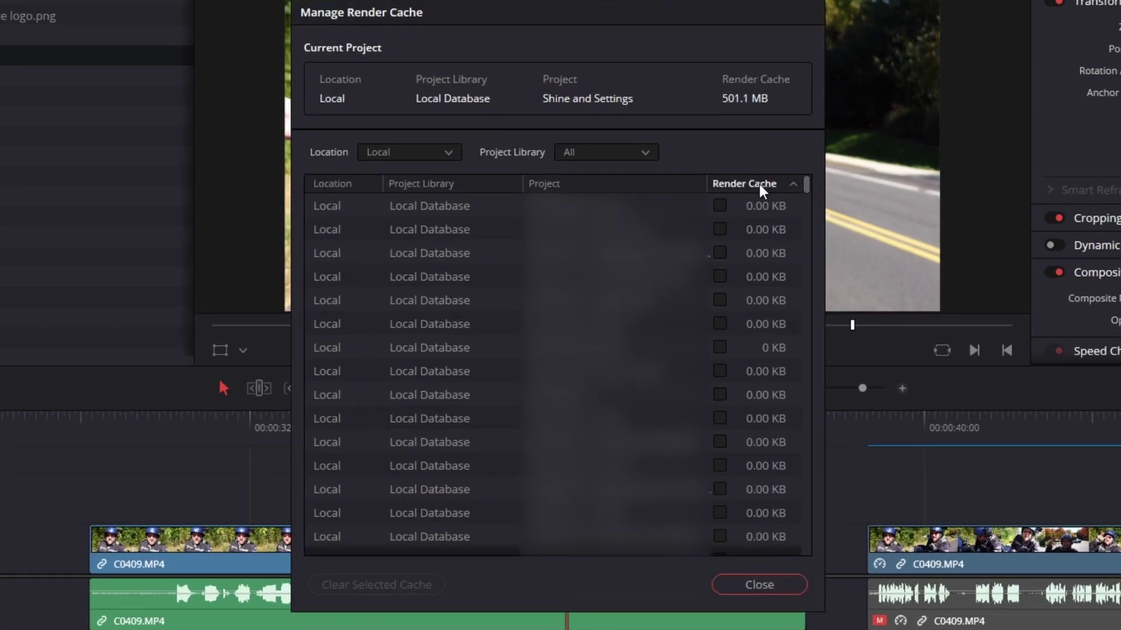
left_click(760, 186)
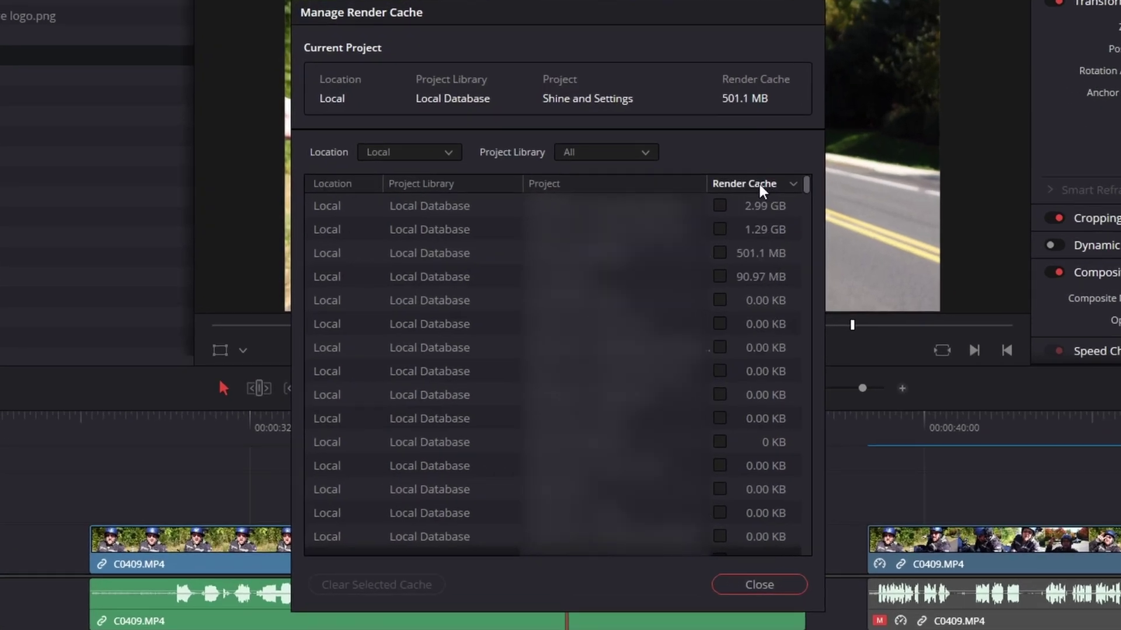
left_click(721, 207)
left_click(720, 229)
left_click(720, 253)
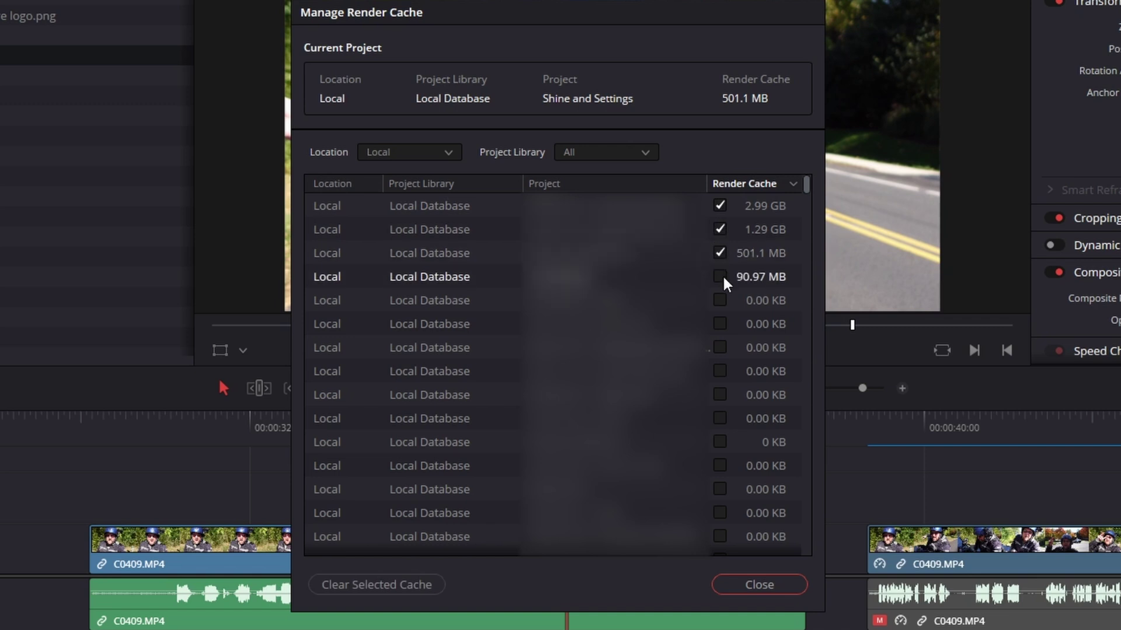
left_click(722, 302)
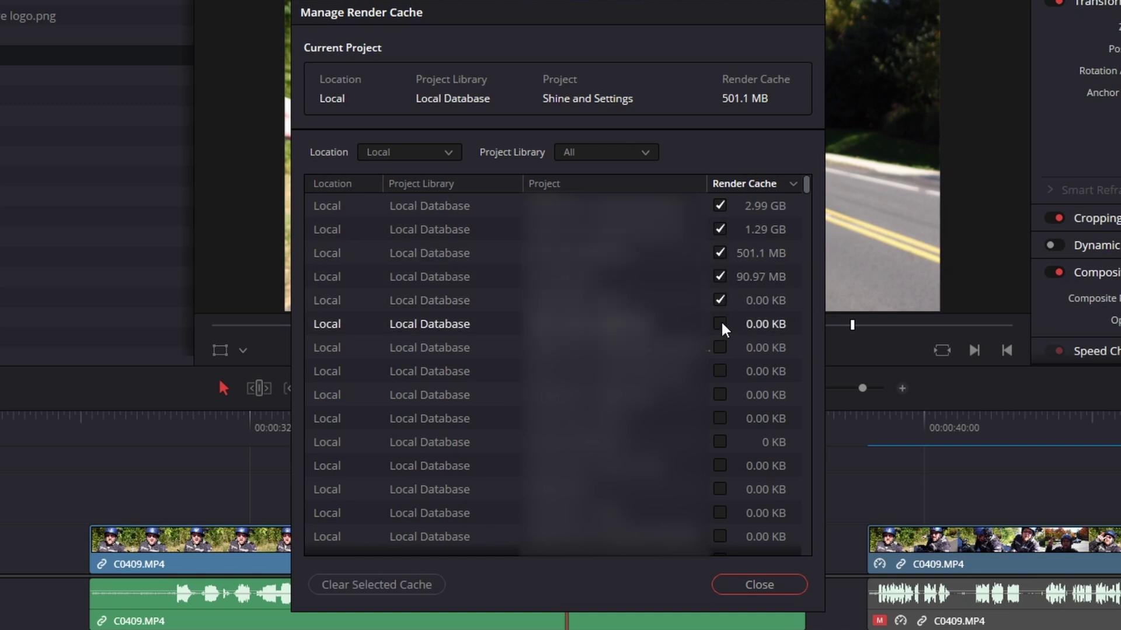
left_click(725, 322)
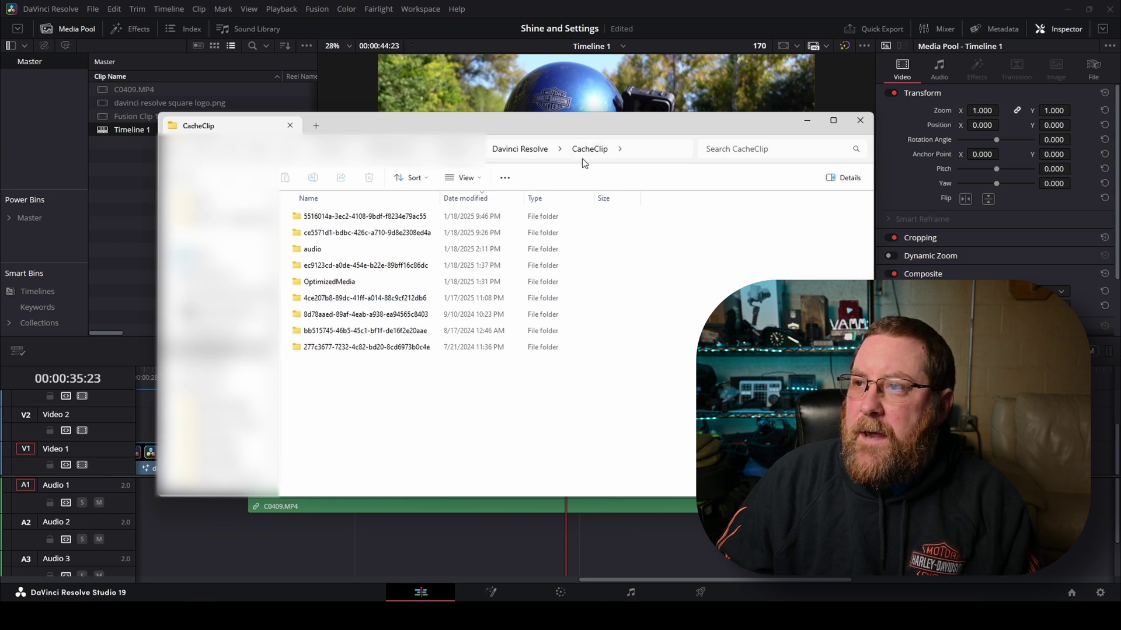
- Inspect the OptimizedMedia folder inside CacheClip, then delete it
left_click(328, 282)
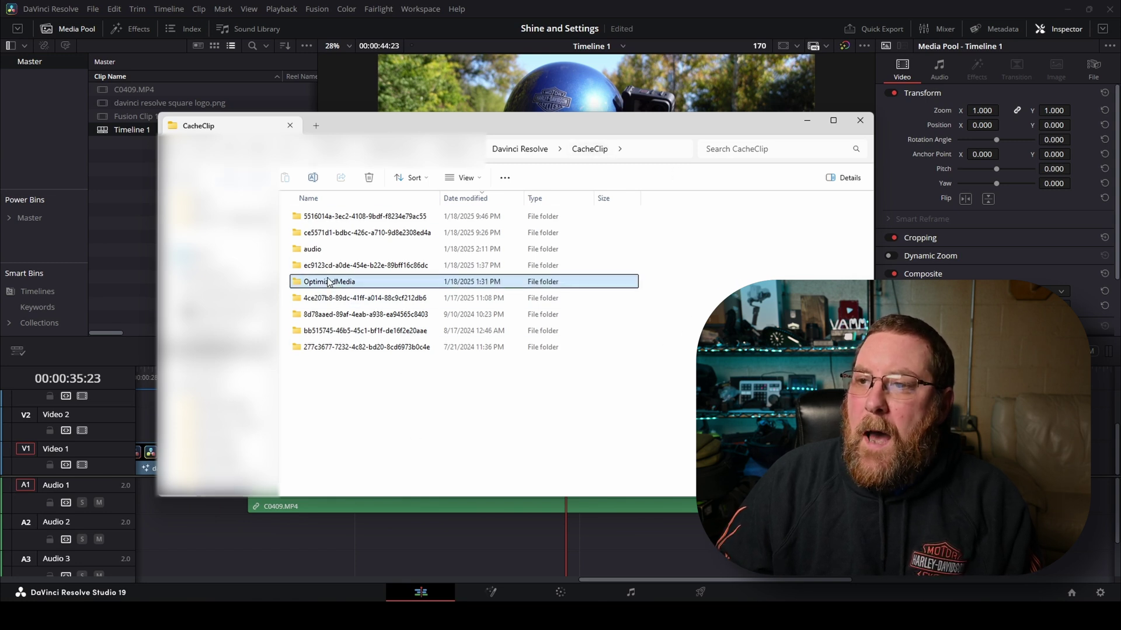
double_click(328, 283)
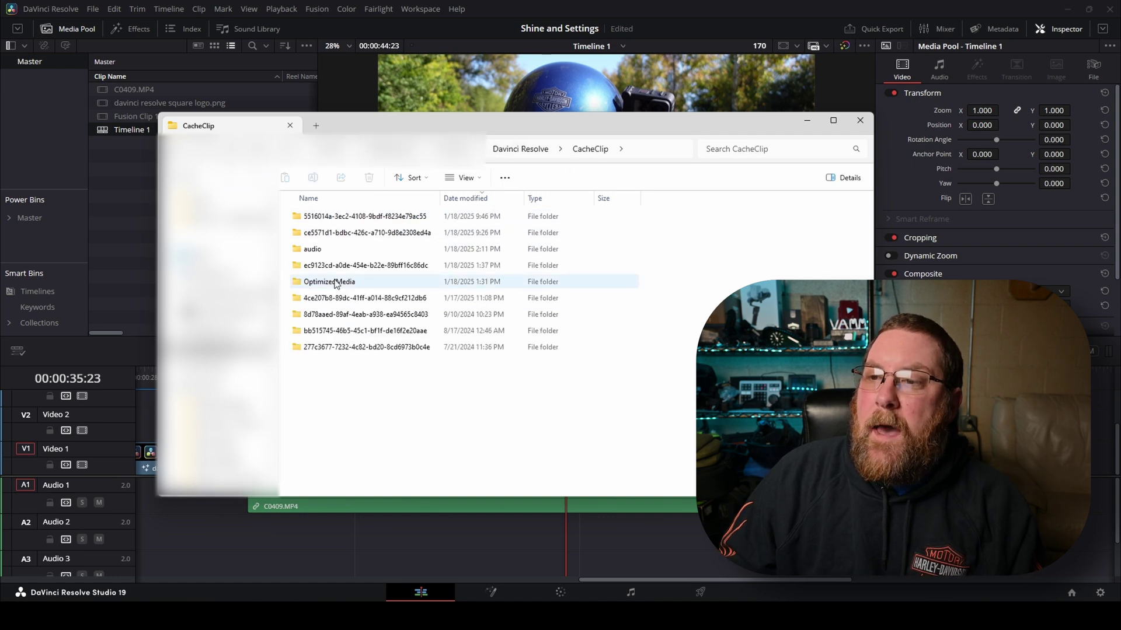
left_click(338, 282)
key("Delete")
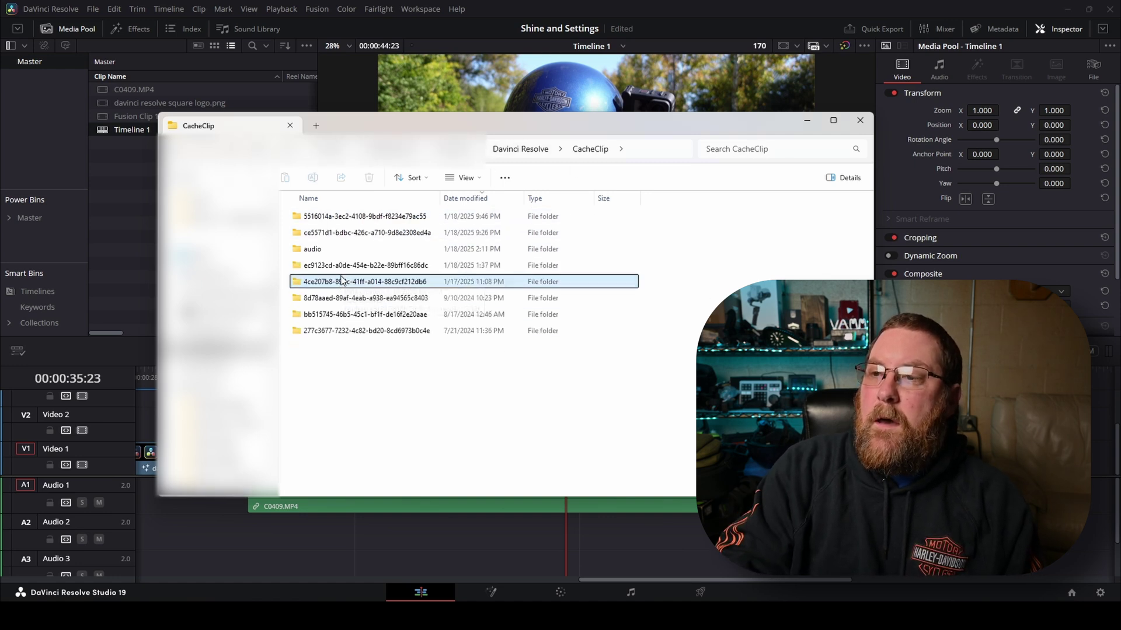